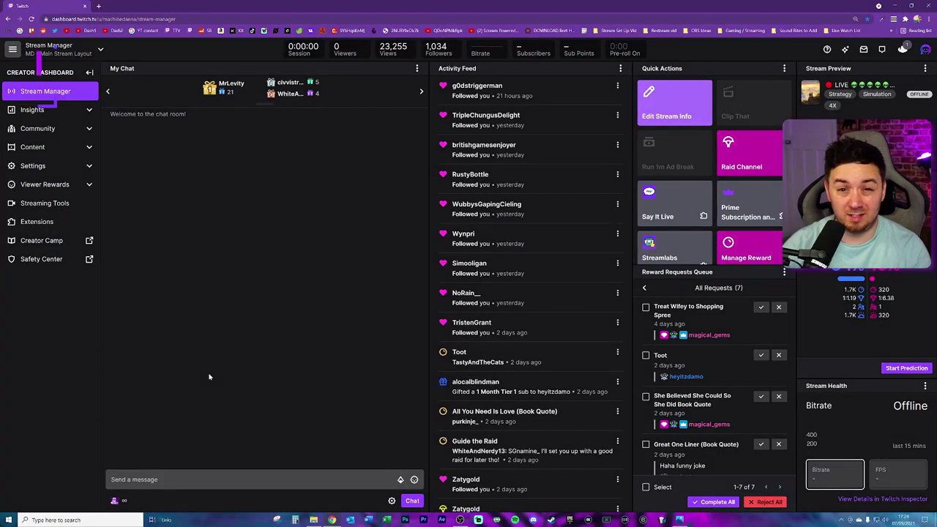
# Step: Enter the /goal chat command to open the Start Goal dialog (99 sub points, 110 goal)
pyautogui.click(113, 479)
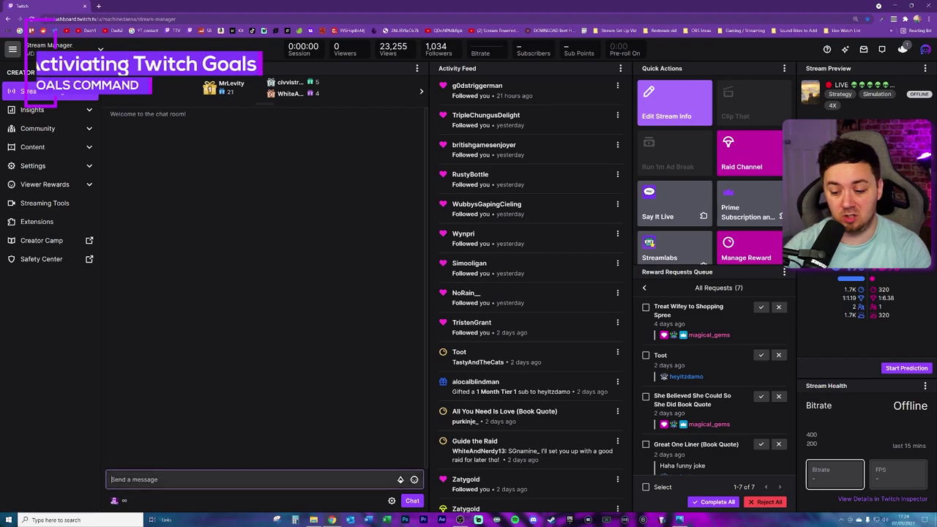
pyautogui.write('/goal')
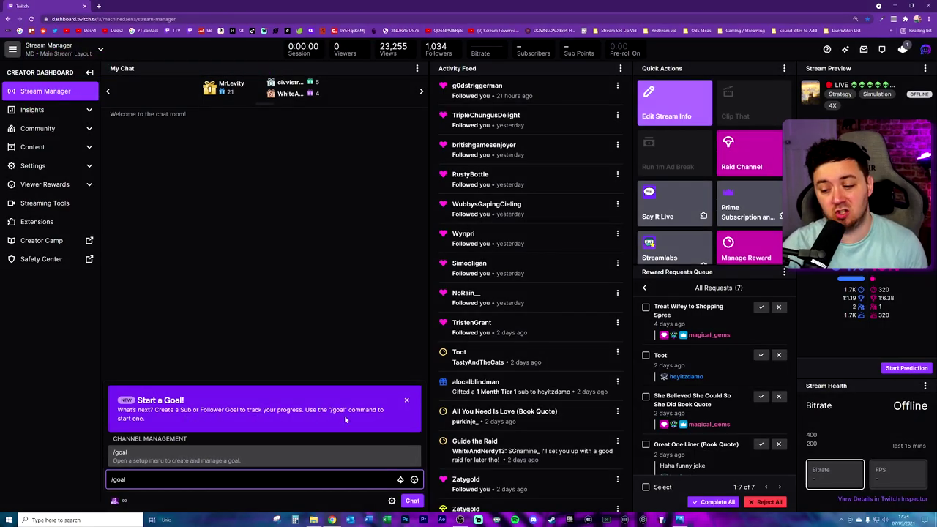
pyautogui.click(223, 466)
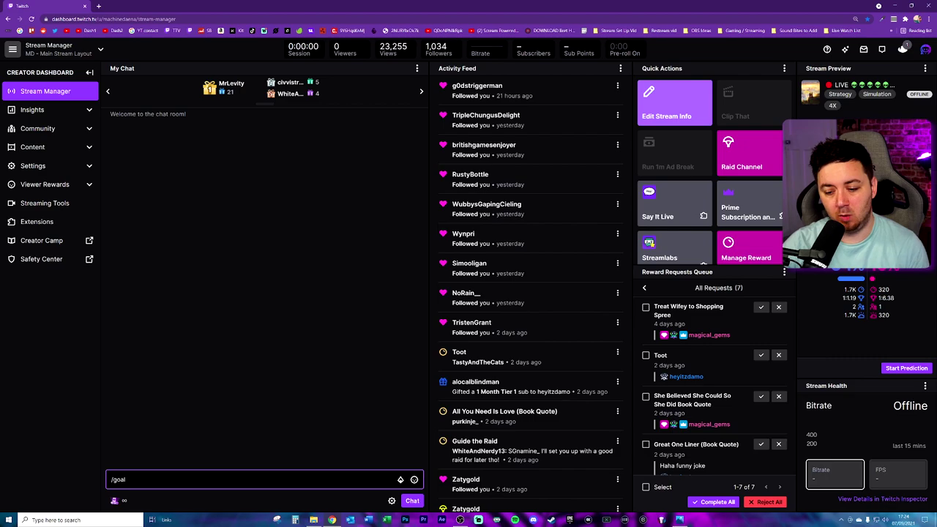
pyautogui.press('Return')
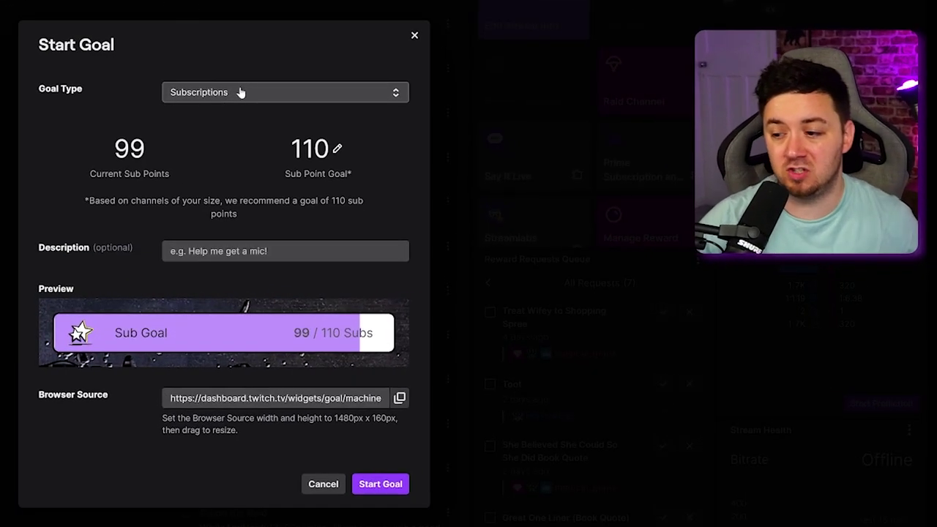
# Step: Review the goal type list and the current sub points label without changing anything
pyautogui.click(241, 93)
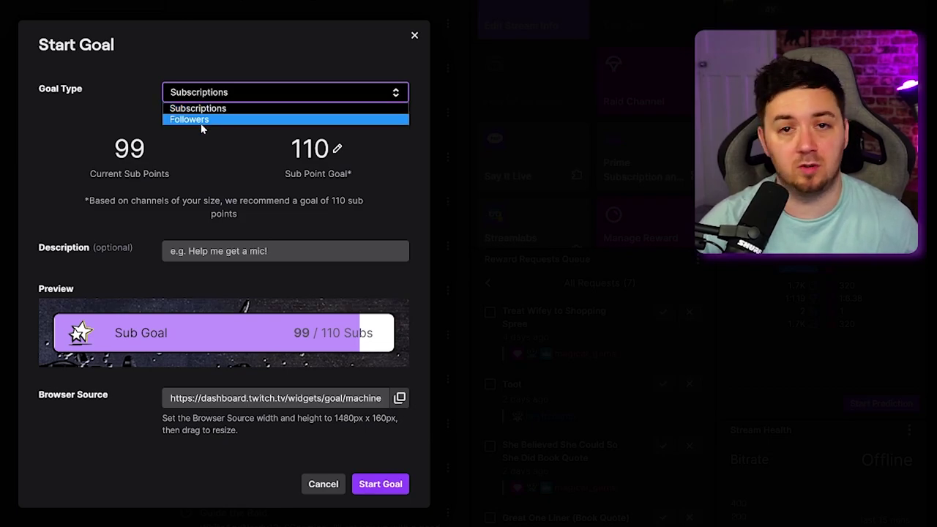
pyautogui.press('Escape')
pyautogui.click(107, 194)
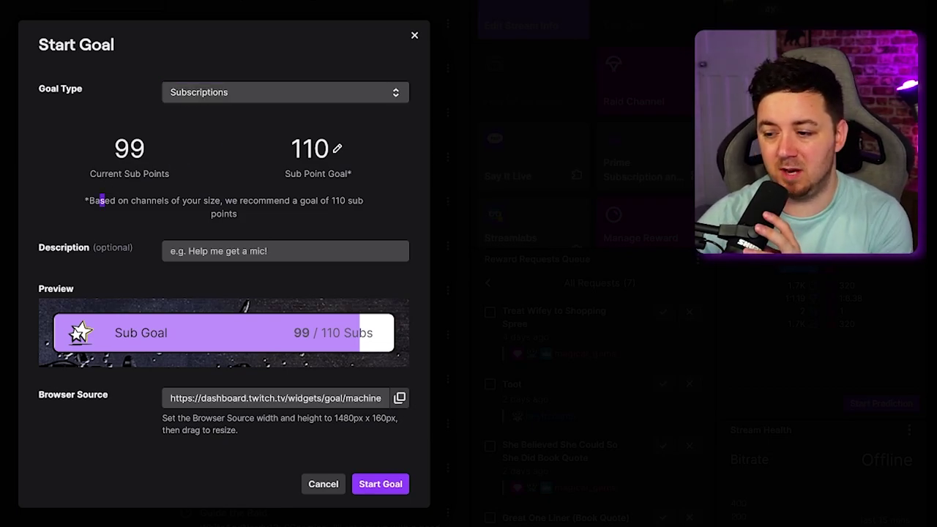
pyautogui.moveTo(178, 179); pyautogui.dragTo(105, 176)
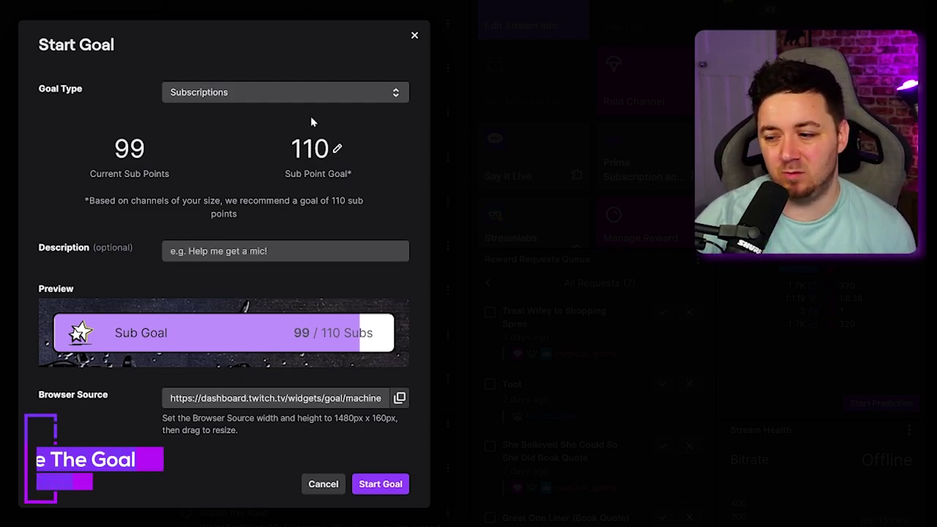
# Step: Change the goal type to Followers, showing 1034 current followers toward 1100
pyautogui.click(176, 93)
pyautogui.click(187, 117)
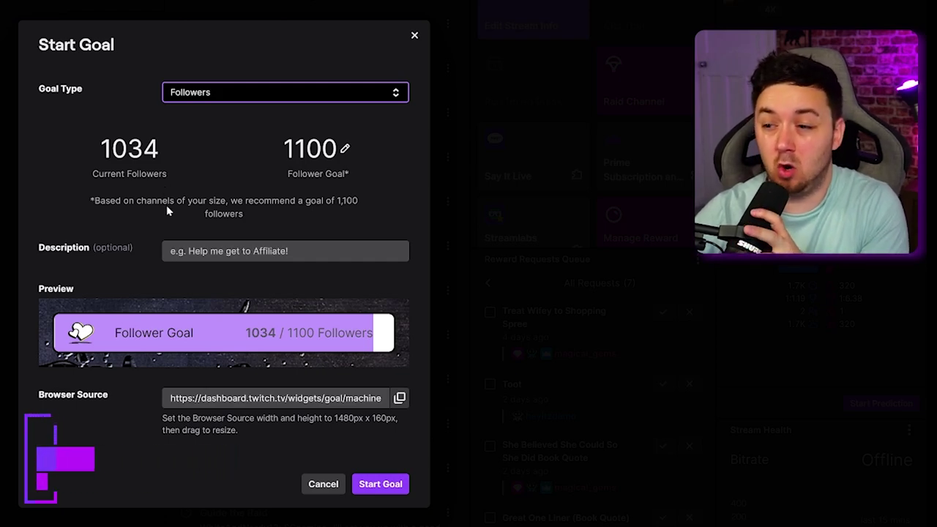
pyautogui.doubleClick(129, 148)
pyautogui.click(129, 148)
pyautogui.doubleClick(129, 149)
pyautogui.click(128, 149)
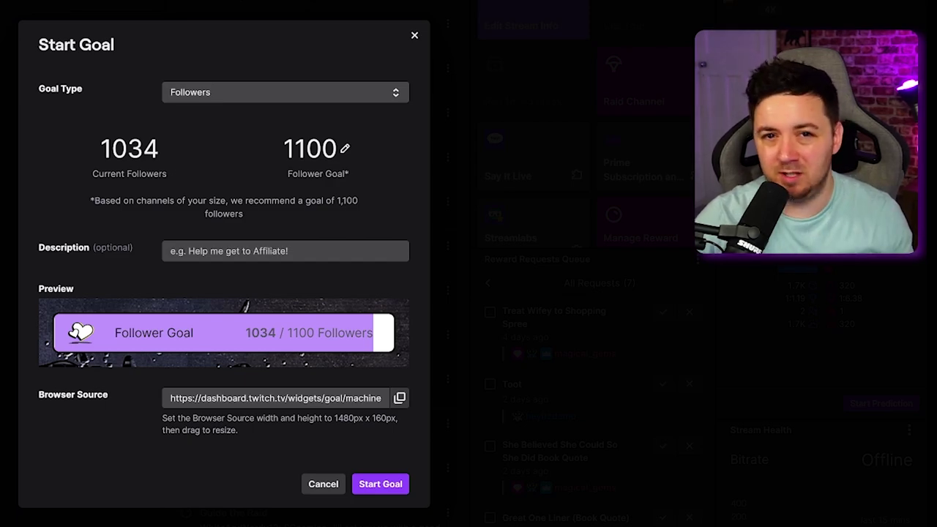
# Step: Switch the goal type back to Subscriptions, with 99 current sub points
pyautogui.click(263, 92)
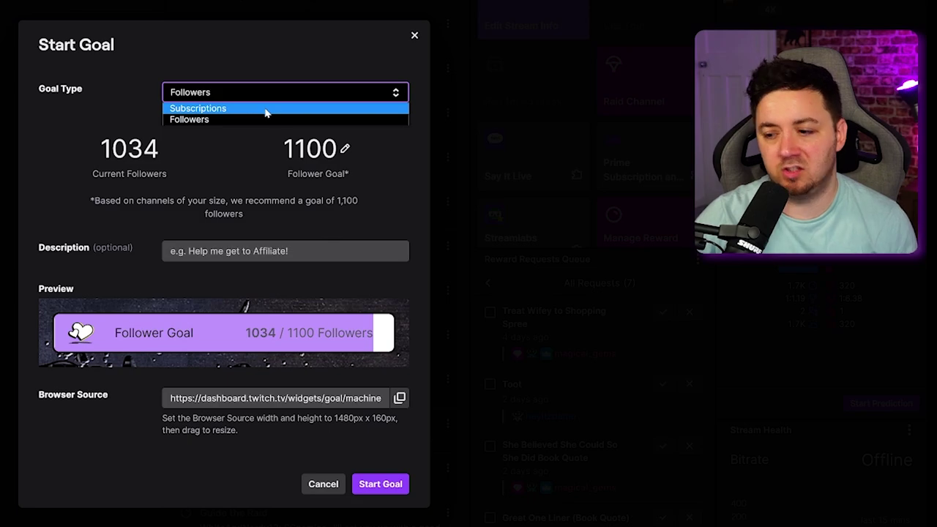
pyautogui.click(266, 109)
pyautogui.click(110, 156)
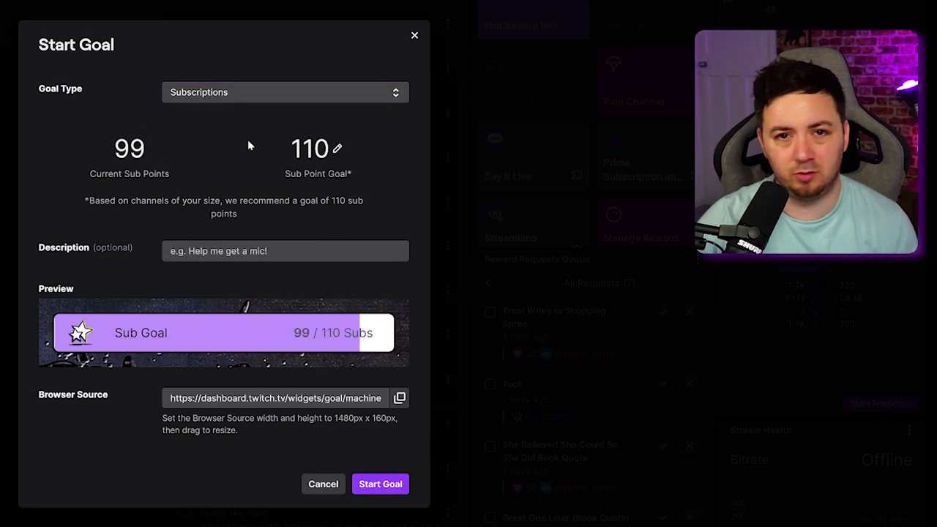
pyautogui.moveTo(162, 155); pyautogui.dragTo(46, 157)
pyautogui.click(177, 163)
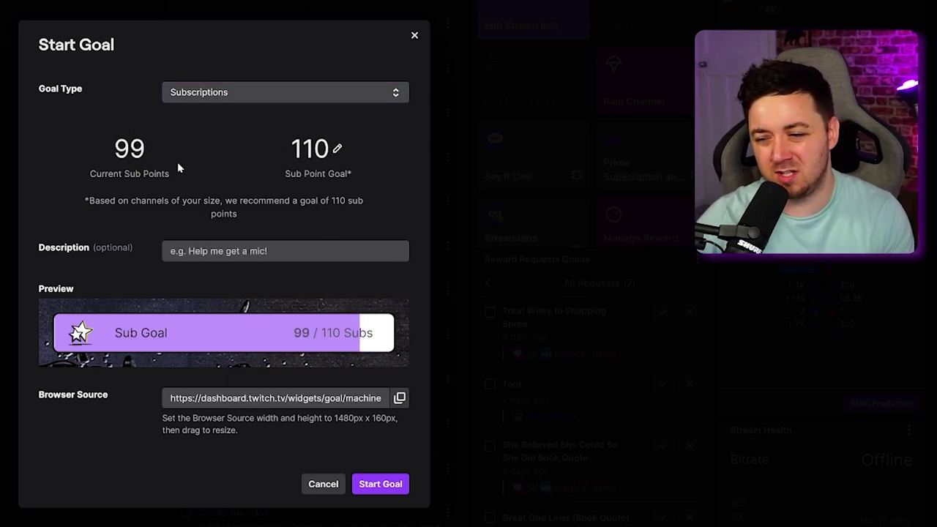
# Step: Set the sub point goal to 120 and the description to 'Money for nukes'
pyautogui.click(338, 149)
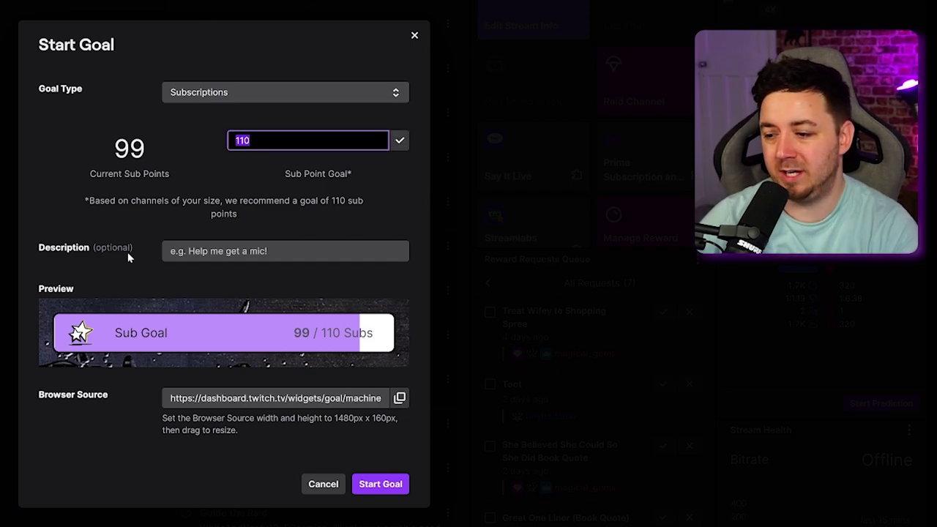
pyautogui.write('120')
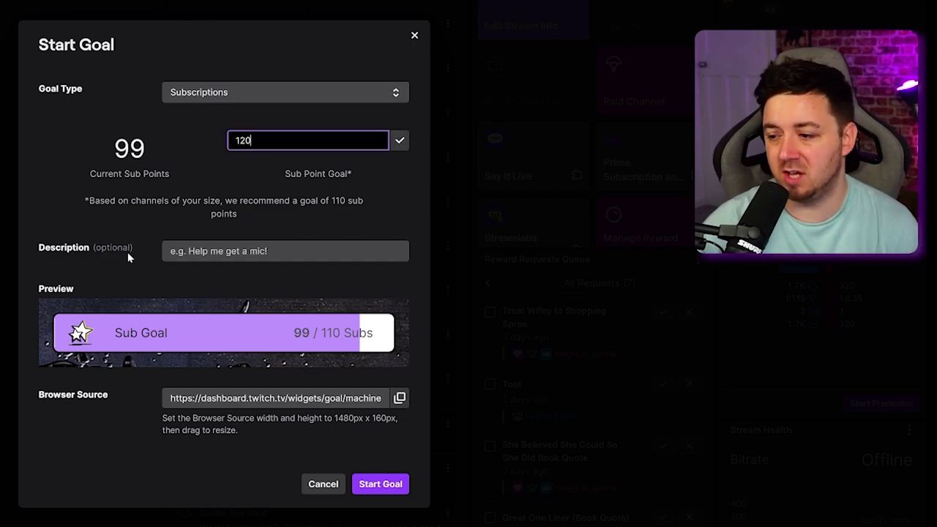
pyautogui.click(230, 249)
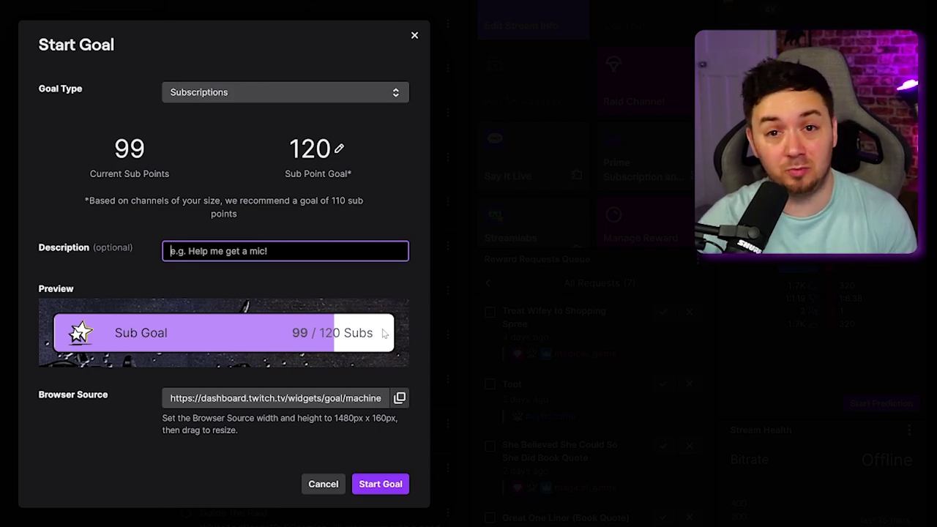
pyautogui.write('Money for nukes')
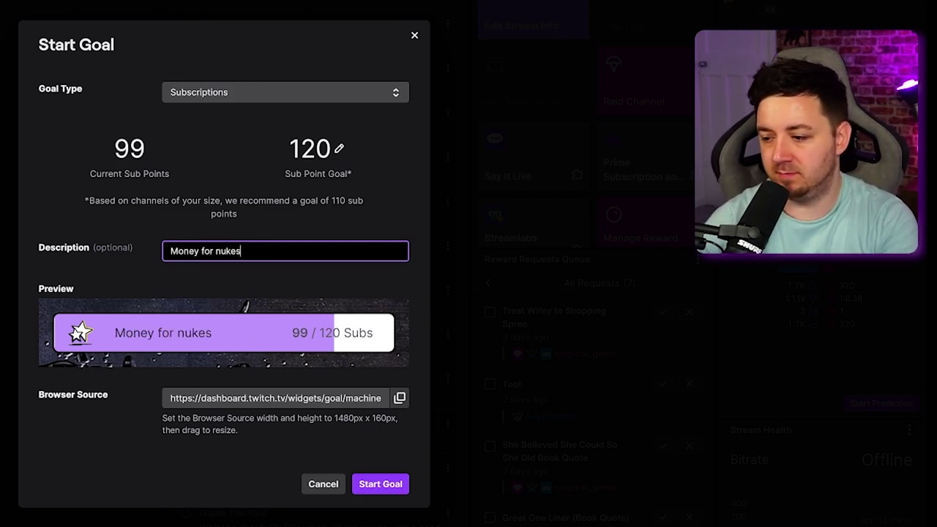
# Step: Select parts of the browser source URL to inspect the widget link
pyautogui.click(276, 397)
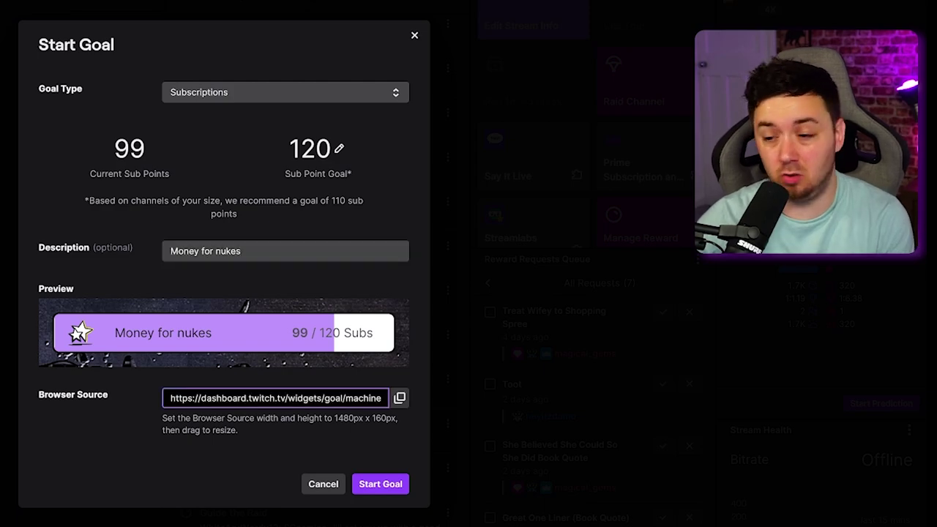
pyautogui.moveTo(176, 397); pyautogui.dragTo(137, 388)
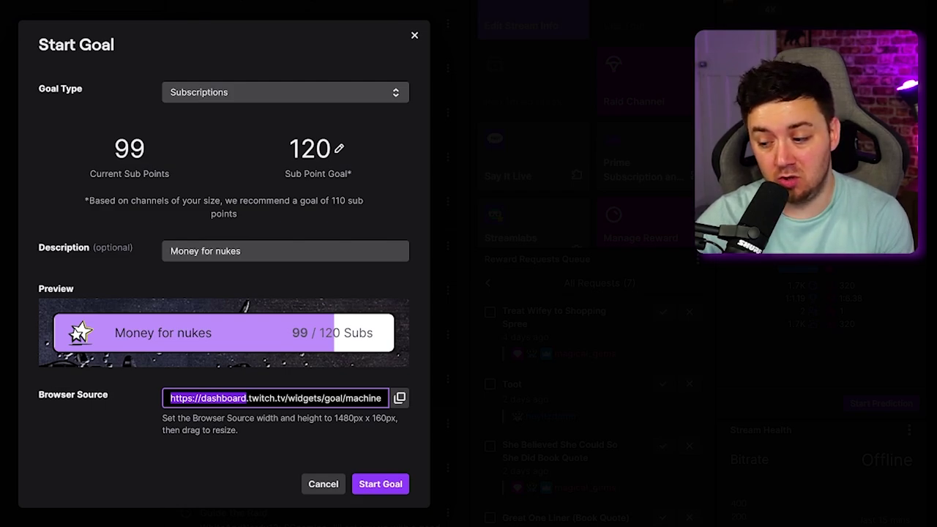
pyautogui.moveTo(286, 398); pyautogui.dragTo(147, 398)
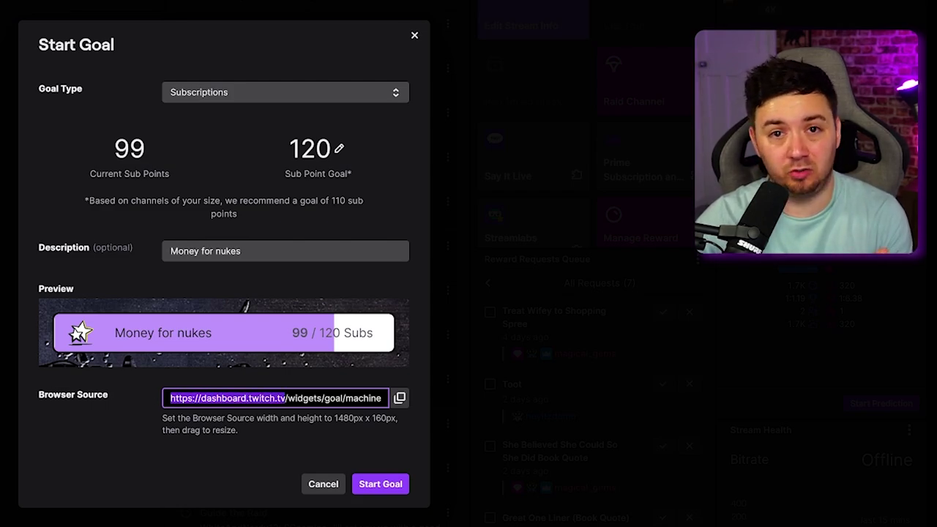
pyautogui.click(219, 398)
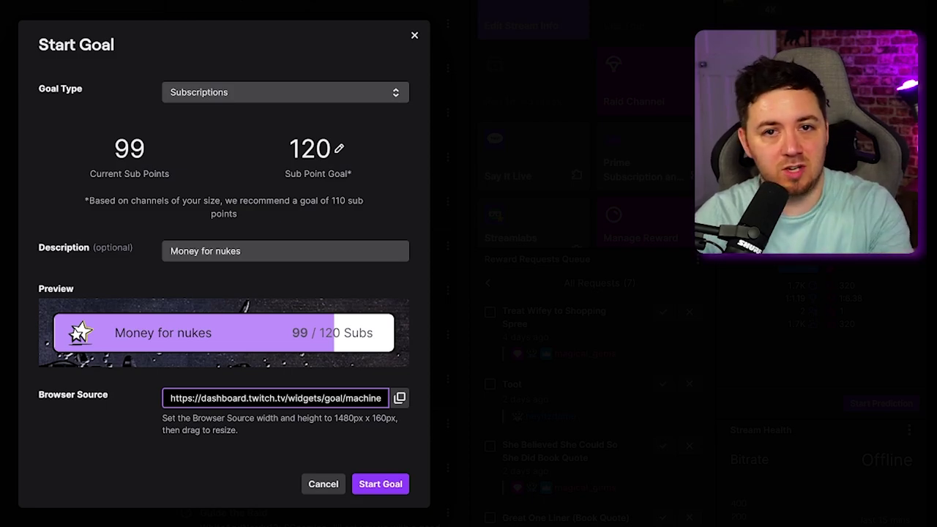
pyautogui.doubleClick(304, 398)
pyautogui.doubleClick(333, 397)
pyautogui.doubleClick(362, 398)
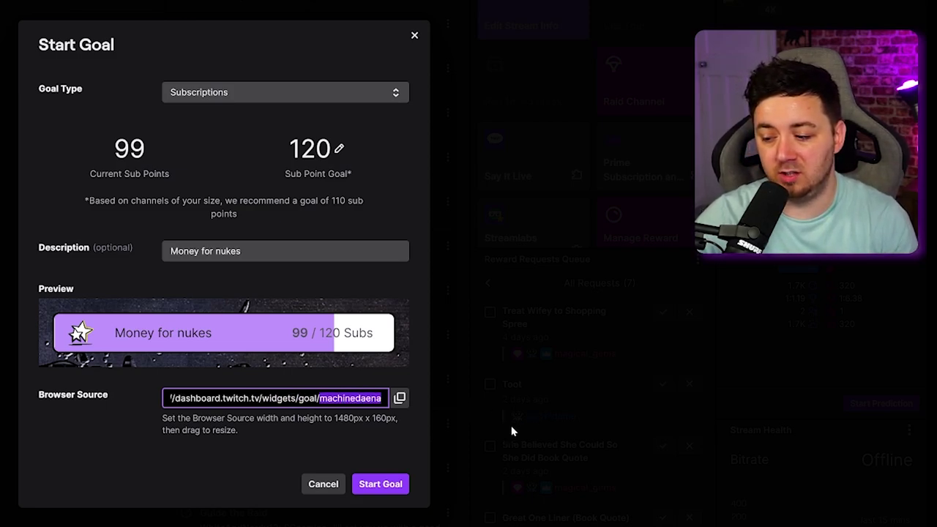
# Step: Copy the goal widget link and reselect the whole URL to check it
pyautogui.click(400, 398)
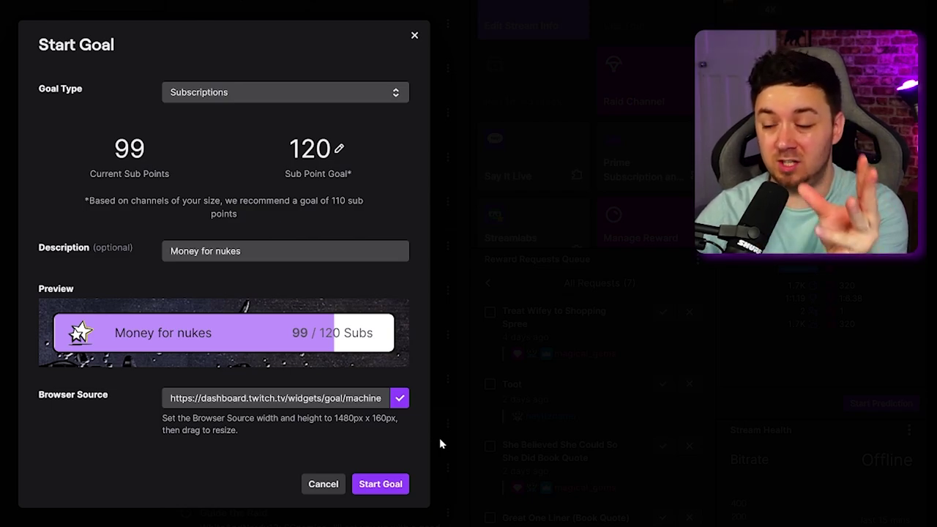
pyautogui.click(276, 398)
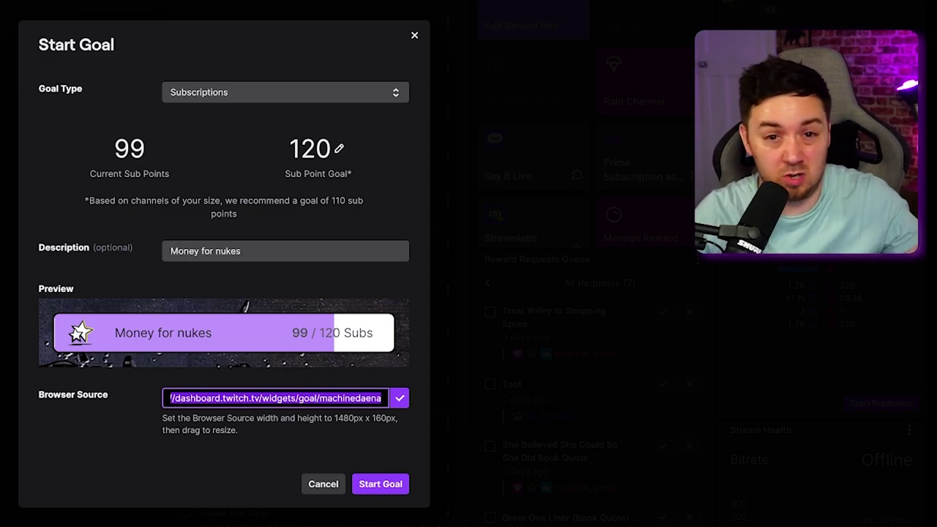
pyautogui.click(275, 398)
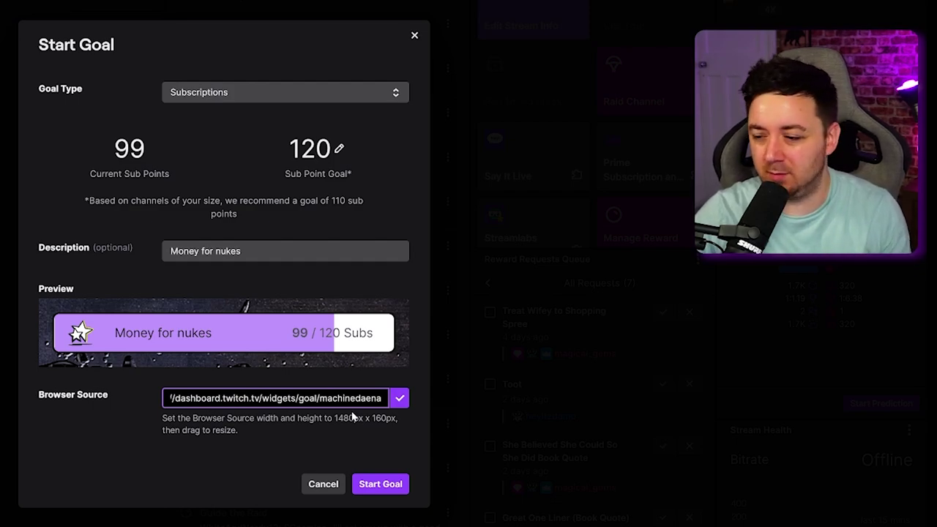
pyautogui.moveTo(373, 399); pyautogui.dragTo(168, 399)
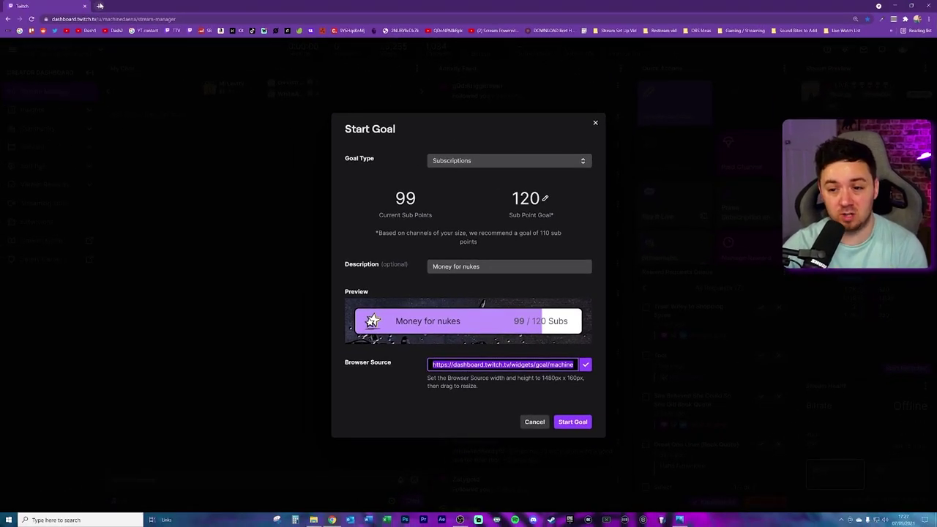
# Step: Load the copied widget link in a new Chrome tab, then return to the Twitch tab
pyautogui.click(98, 6)
pyautogui.hotkey('ctrl', 'v')
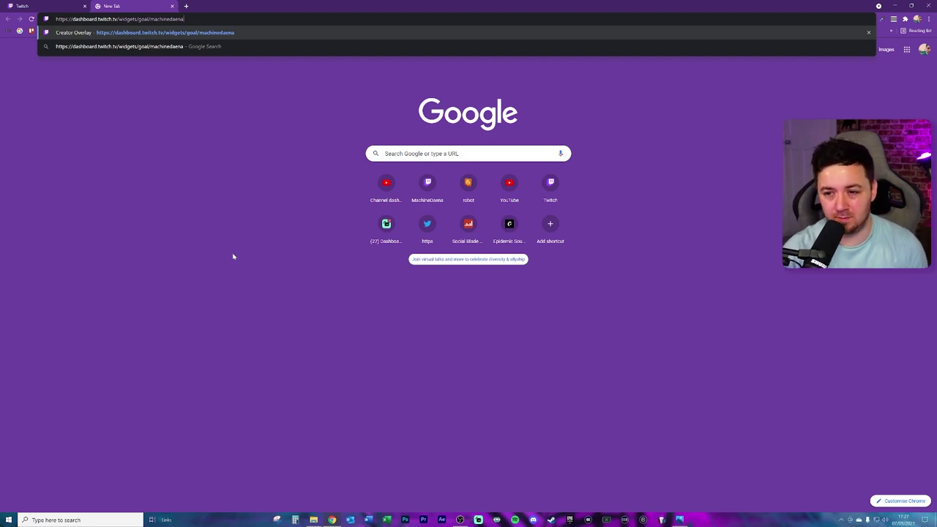
pyautogui.press('Return')
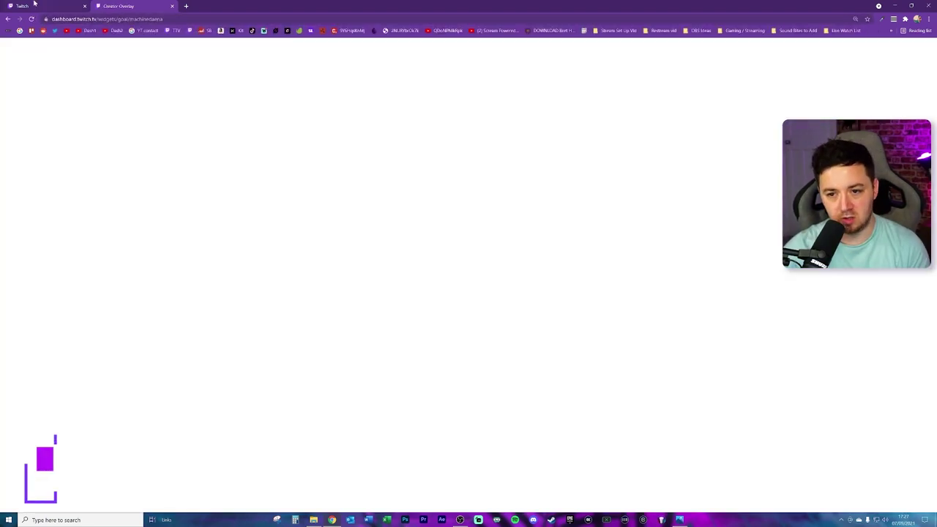
pyautogui.hotkey('ctrl', '1')
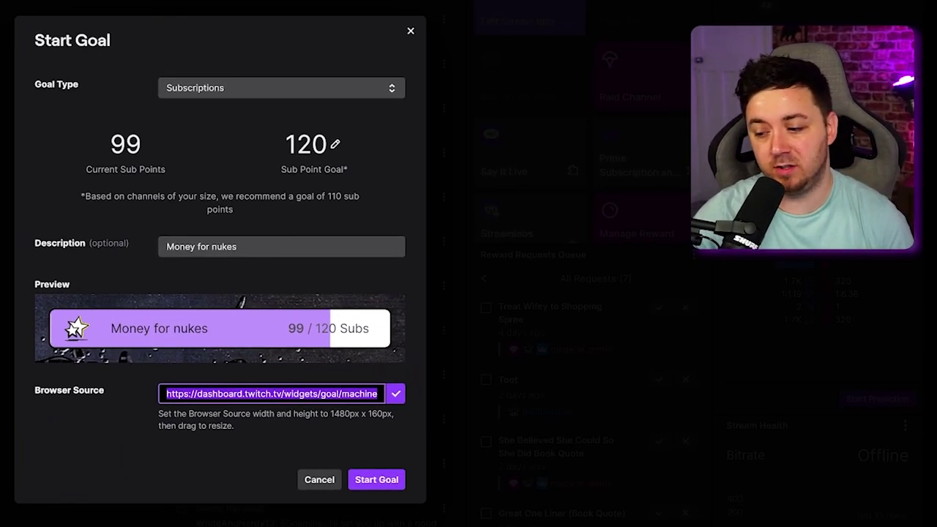
# Step: Note the recommended 1480px x 160px source size and start the Money for nukes goal
pyautogui.moveTo(331, 414); pyautogui.dragTo(392, 413)
pyautogui.moveTo(331, 414); pyautogui.dragTo(359, 415)
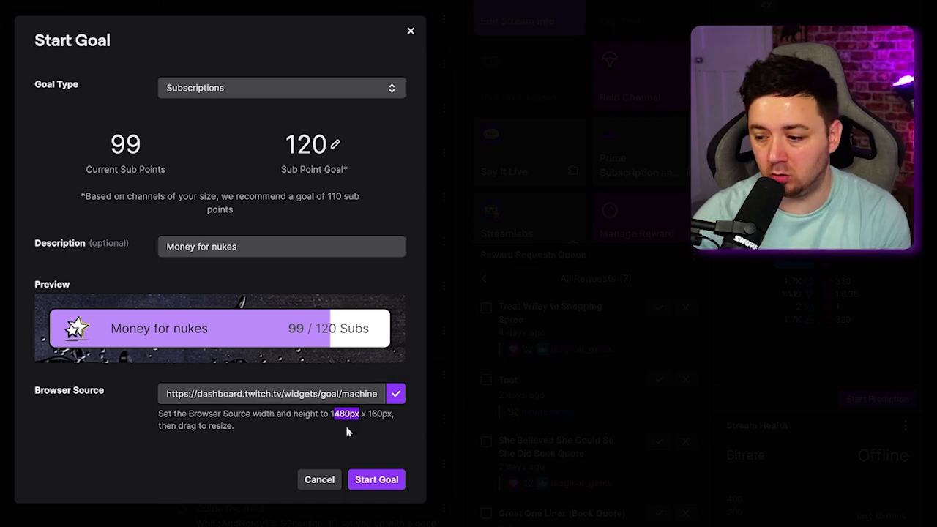
pyautogui.moveTo(330, 413); pyautogui.dragTo(393, 414)
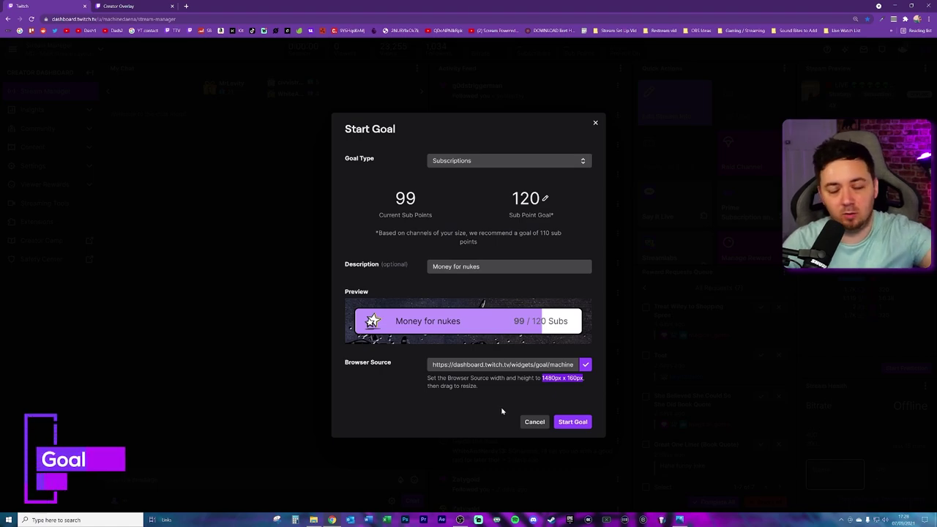
pyautogui.moveTo(542, 378); pyautogui.dragTo(583, 378)
pyautogui.click(569, 422)
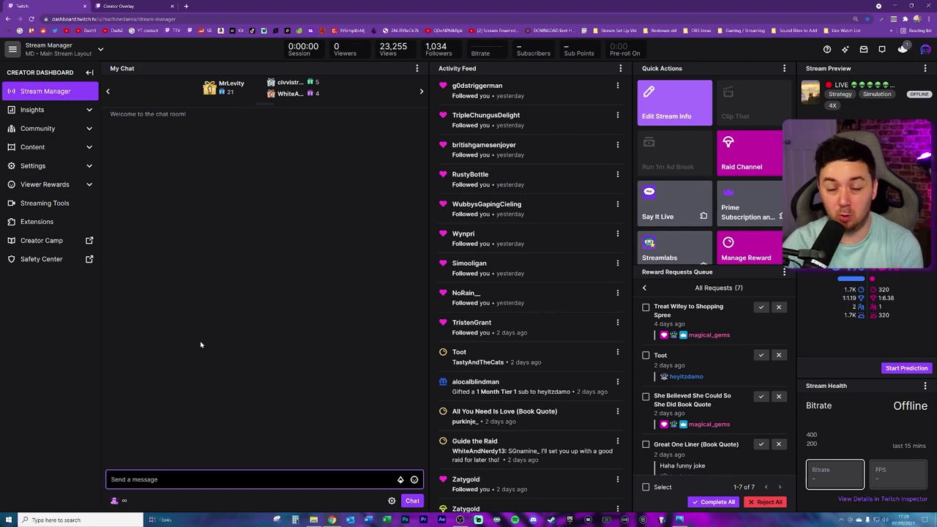
# Step: View the goal bar in the Creator Overlay browser tab
pyautogui.click(124, 6)
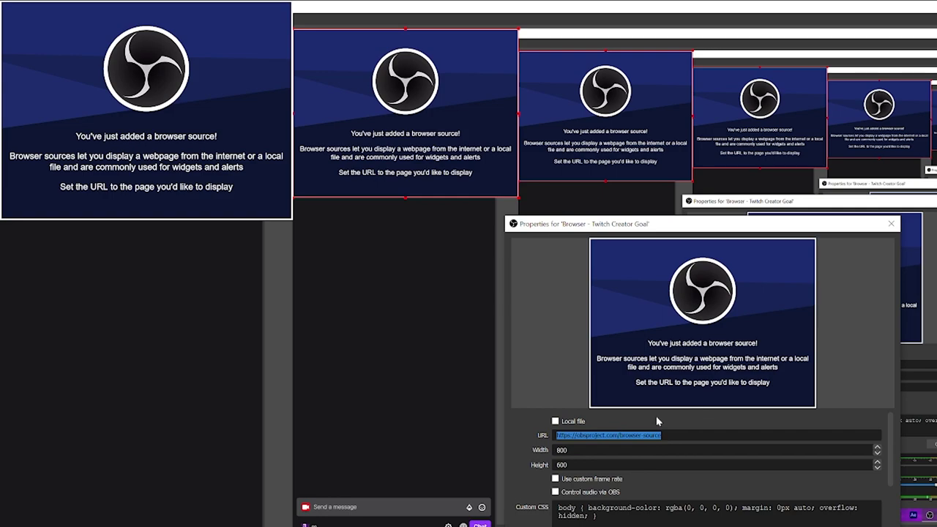
# Step: Paste the goal widget link as the browser source URL and check it
pyautogui.hotkey('ctrl', 'v')
pyautogui.hotkey('ctrl', 'a')
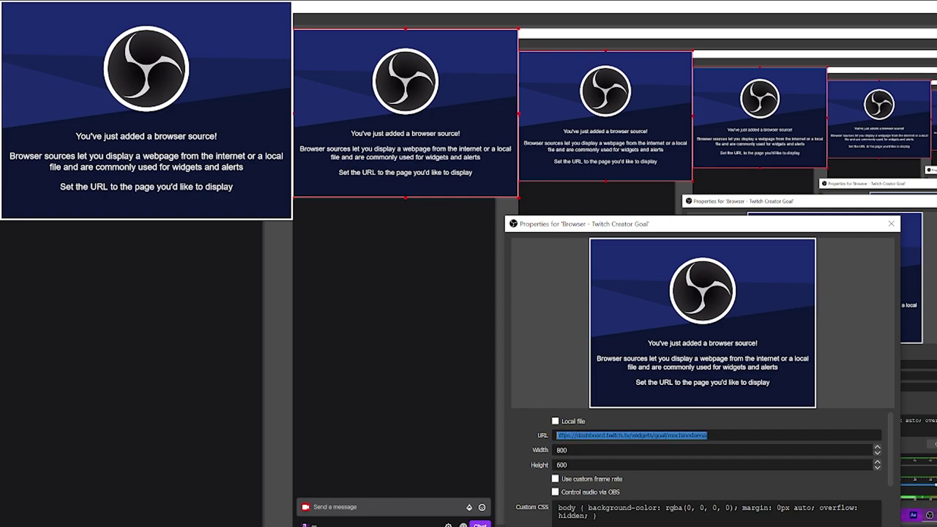
pyautogui.click(707, 435)
pyautogui.moveTo(669, 435); pyautogui.dragTo(645, 435)
pyautogui.click(747, 435)
pyautogui.hotkey('ctrl', 'a')
pyautogui.click(456, 431)
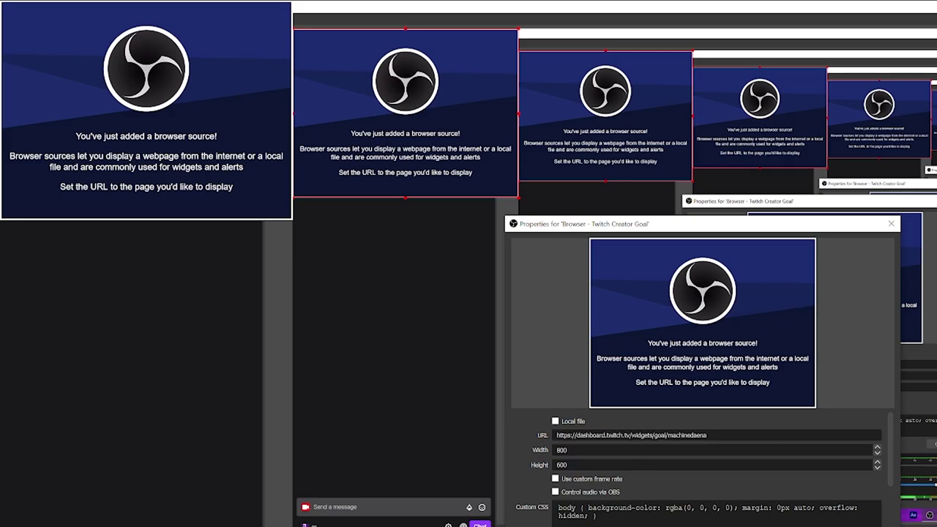
# Step: Set the source width to 1480 with height 160 and confirm the properties
pyautogui.press('Tab')
pyautogui.write('1480')
pyautogui.press('Tab')
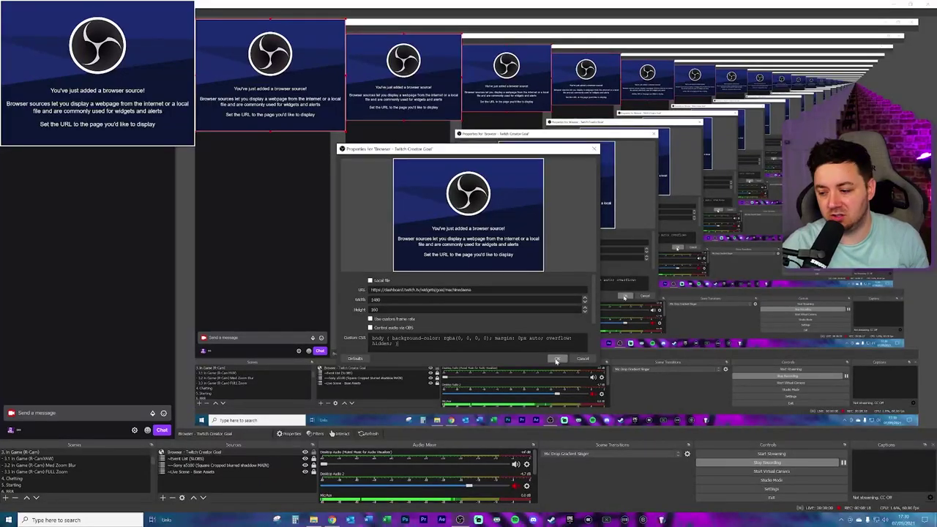
pyautogui.press('Return')
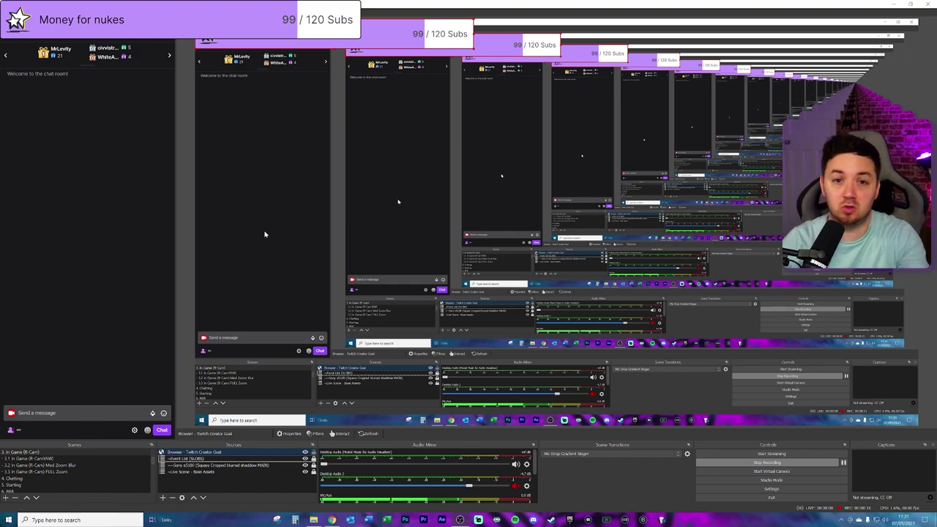
# Step: Drag the Money for nukes goal bar to the top-left of the OBS scene
pyautogui.moveTo(453, 46); pyautogui.dragTo(333, 36)
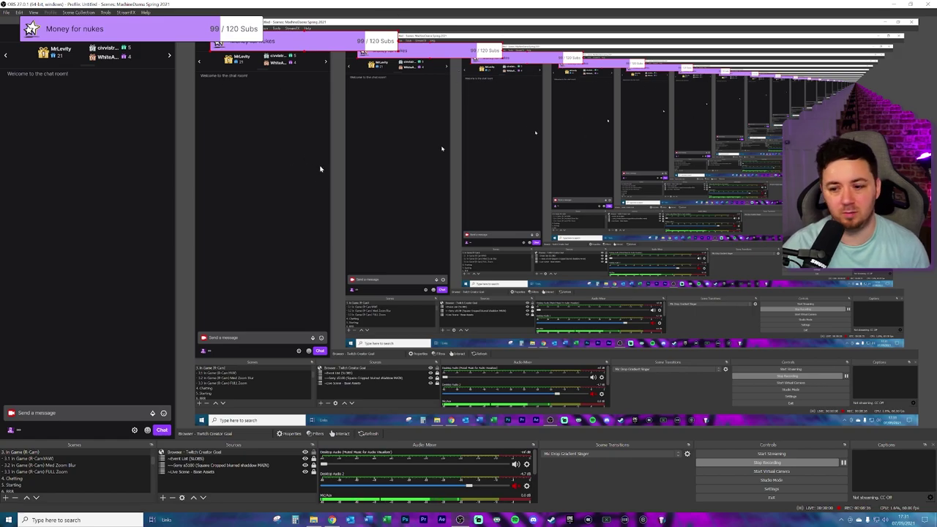